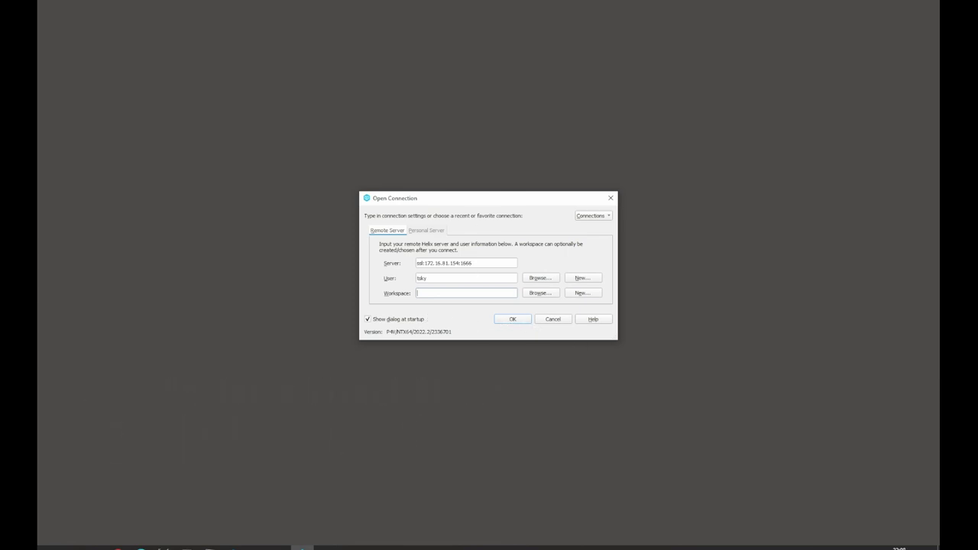
Step: Connect to the ssl:172.16.81.154:1666 server without a workspace, entering the account password
left_click(509, 320)
type("•")
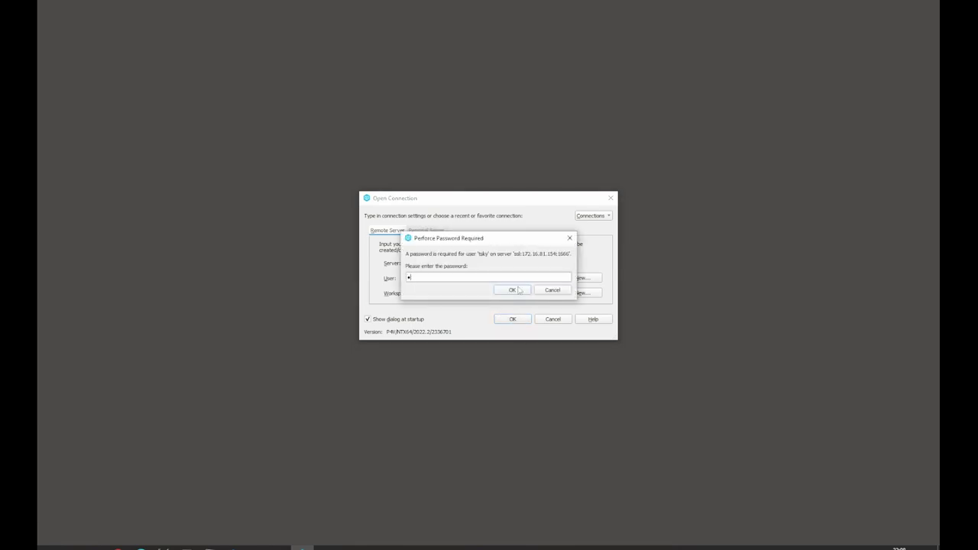
type("•••••••")
left_click(519, 290)
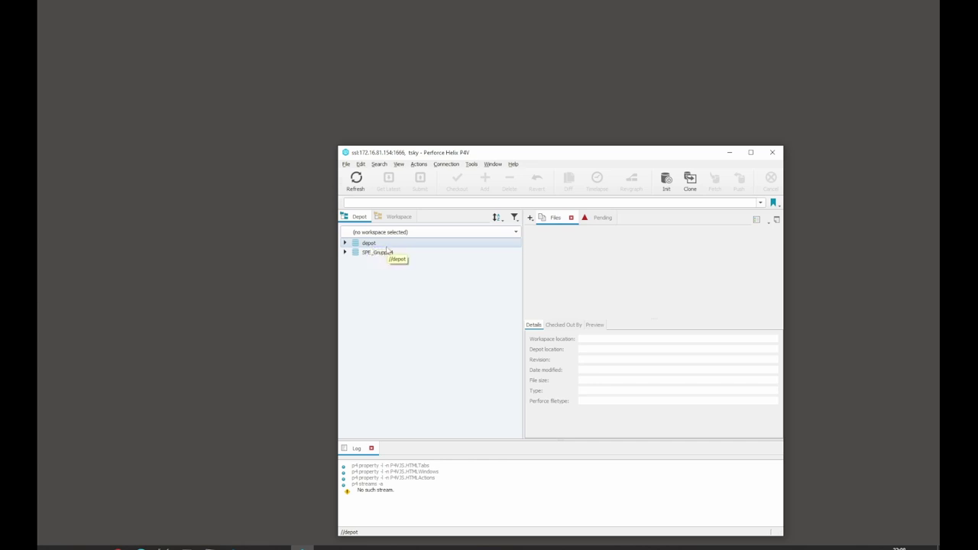
Step: Check the contents of the depot and SPE_Gruppe4 depots
left_click(345, 253)
left_click(374, 254)
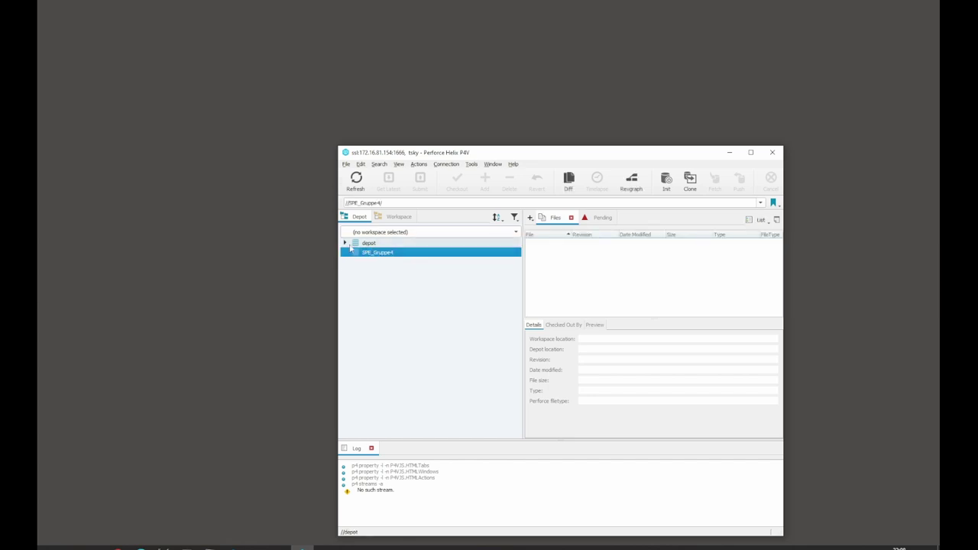
key("Up")
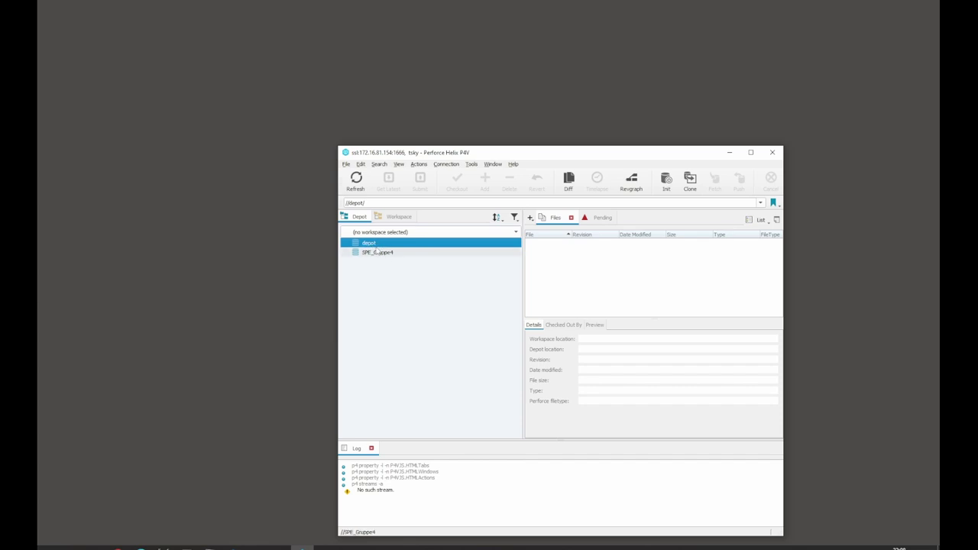
left_click(372, 252)
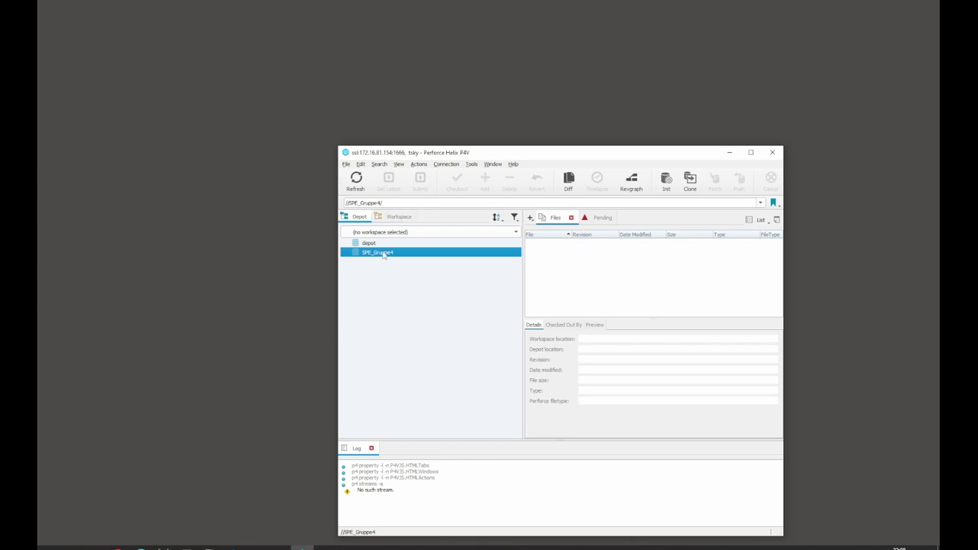
Step: Start a new workspace from the workspace view and name it tsky_SMAUG_154
left_click(398, 218)
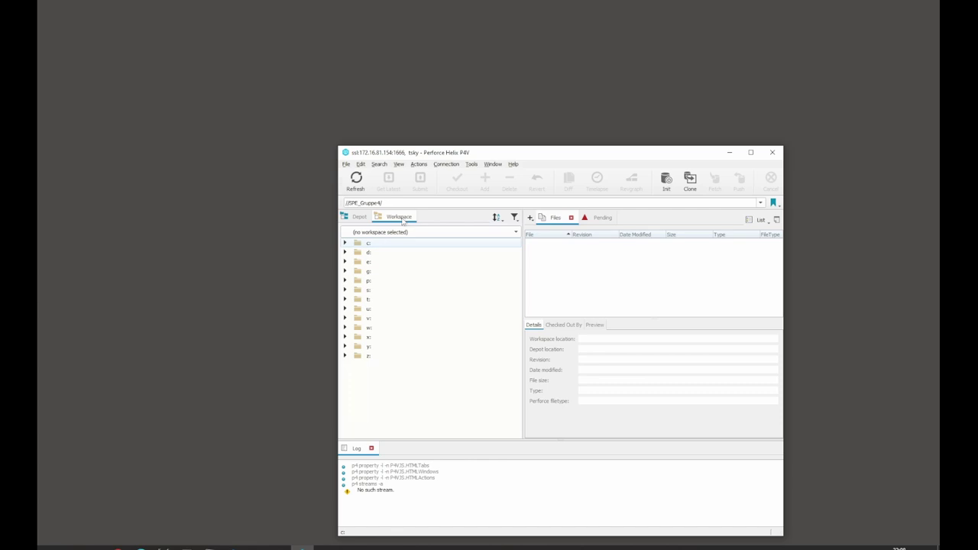
left_click(434, 257)
left_click_drag(437, 256, 403, 232)
left_click(406, 233)
left_click(385, 253)
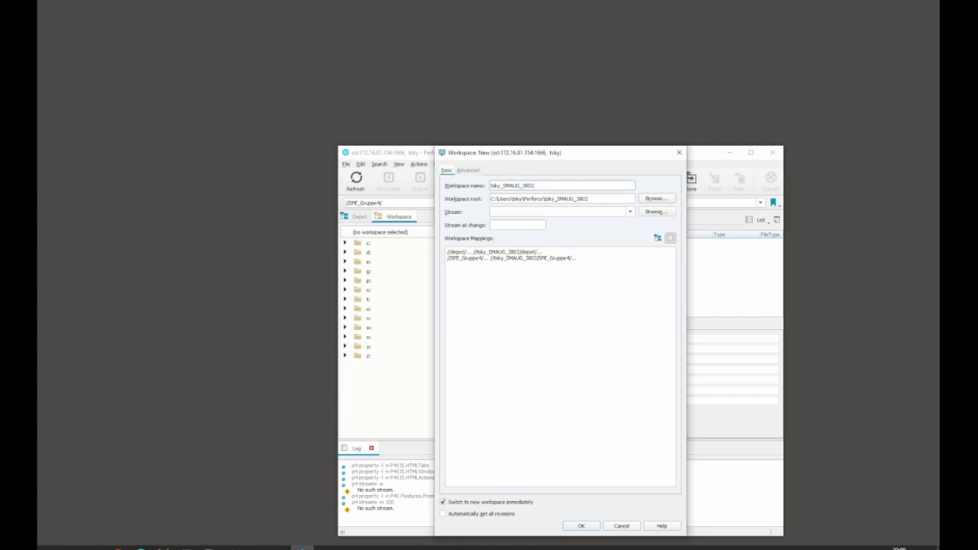
left_click_drag(522, 186, 535, 185)
type("154")
Step: Set the workspace root to E:\P4\tsky_SMAUG_154 and check existing workspace folders under E:\P4 in File Explorer
left_click_drag(491, 198, 544, 199)
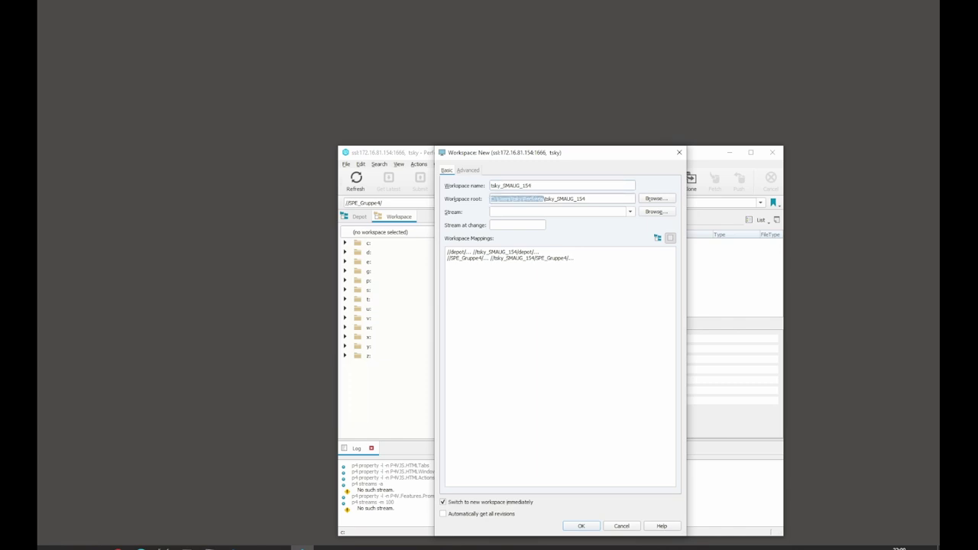
type("E:\\")
type("V")
type("\\")
left_click_drag(939, 26, 781, 26)
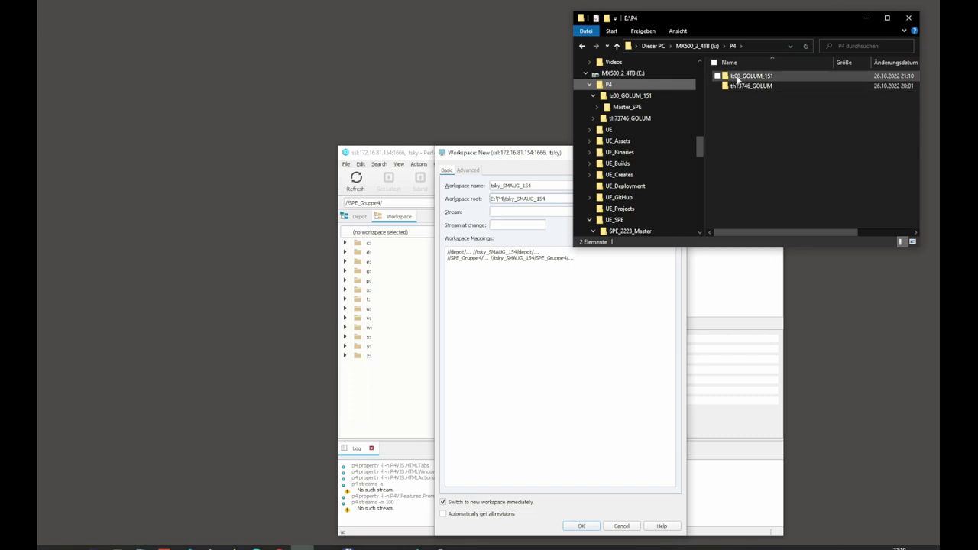
mouse_move(749, 81)
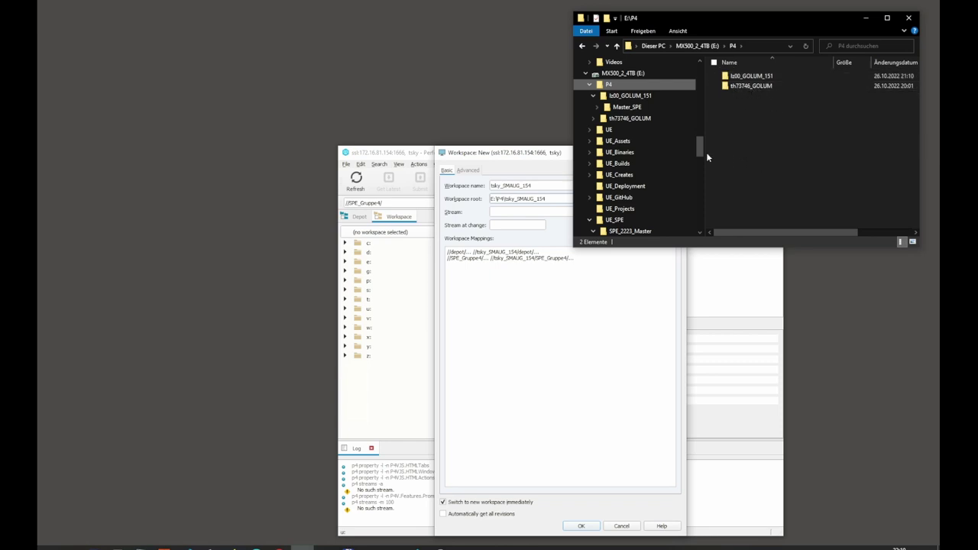
Step: Delete the //depot line from the workspace mappings, keeping only SPE_Gruppe4, and create the workspace
left_click(541, 260)
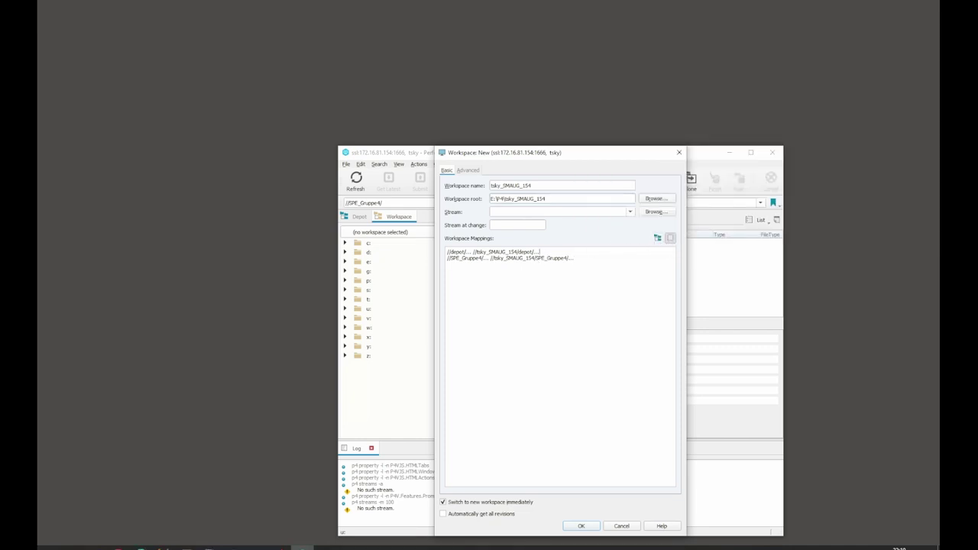
key("shift+Home")
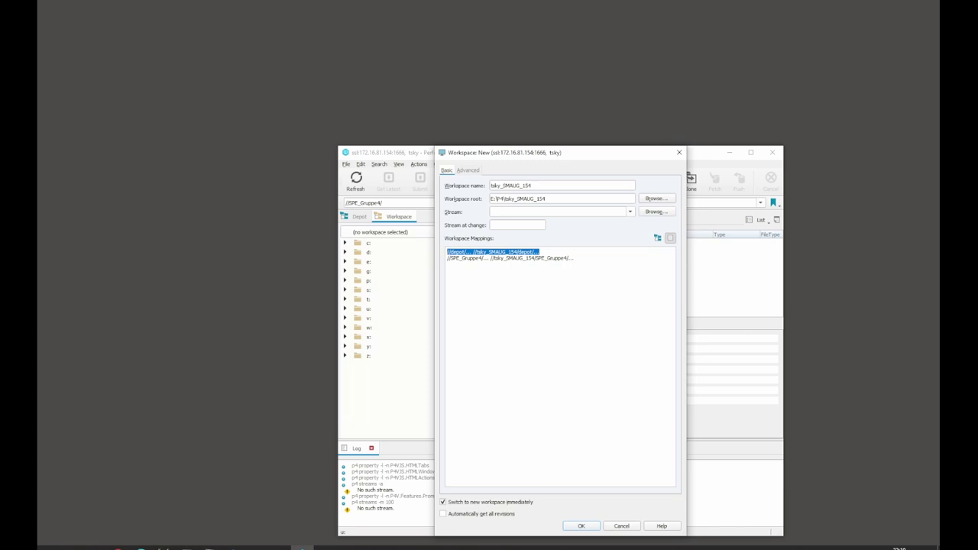
left_click(657, 237)
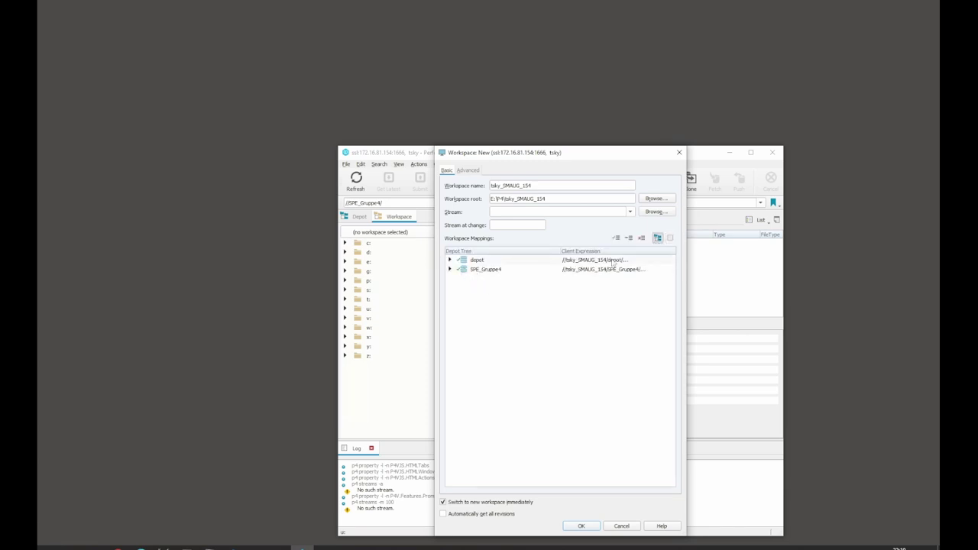
left_click(670, 237)
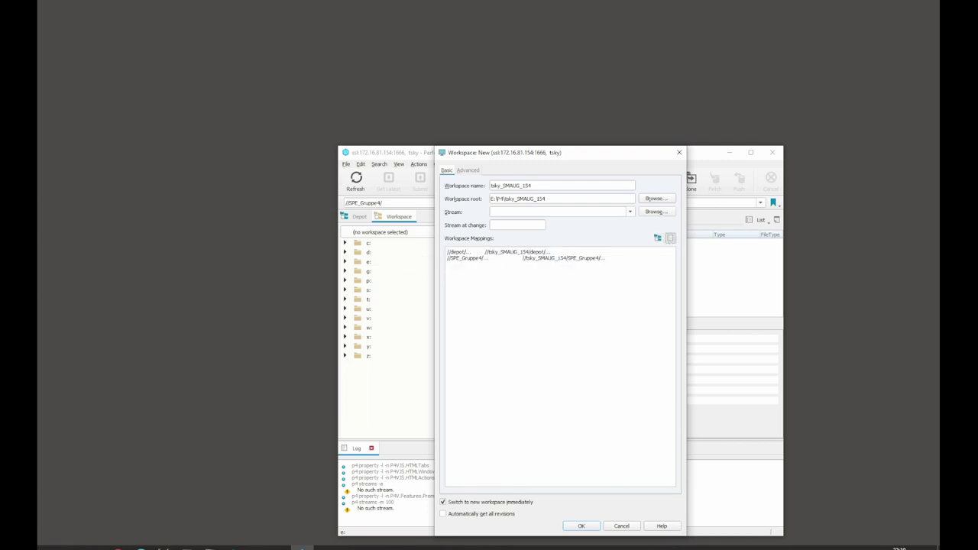
key("shift+Home")
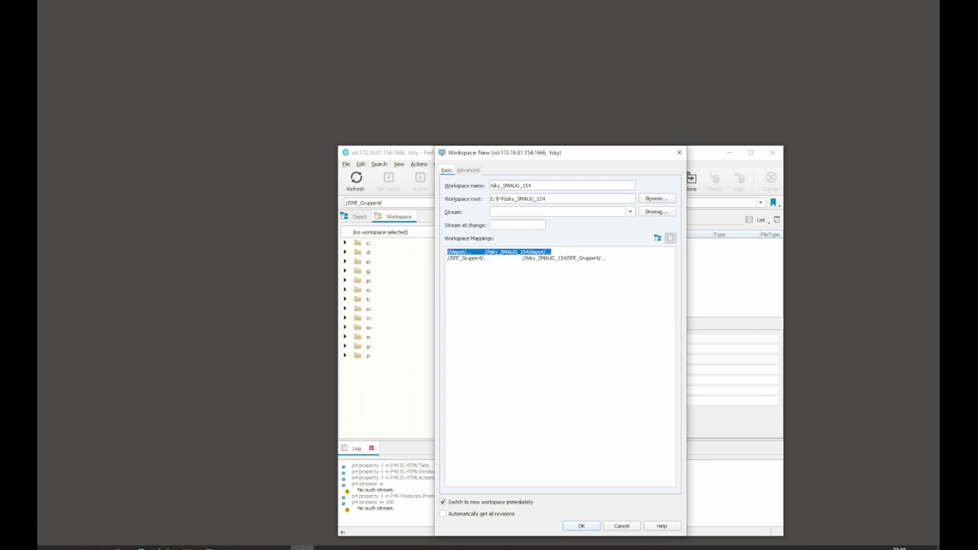
key("BackSpace")
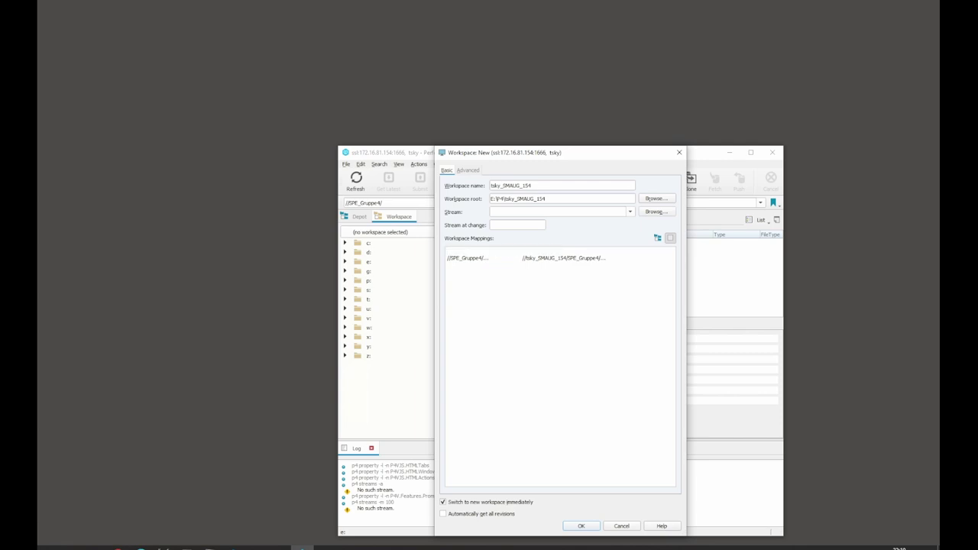
left_click(580, 526)
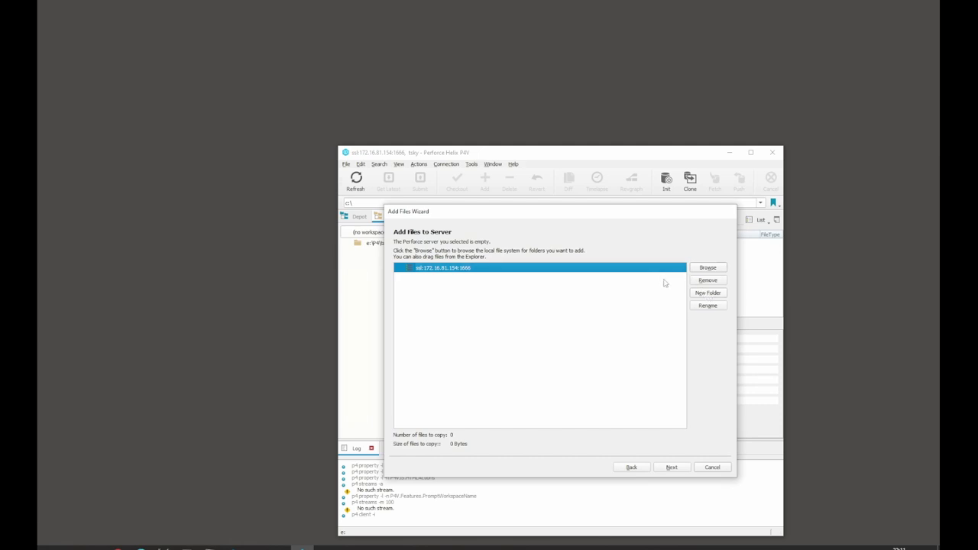
Step: Browse for a folder to add to the server and go into E:\P4\tsky_SMAUG_154
left_click(699, 269)
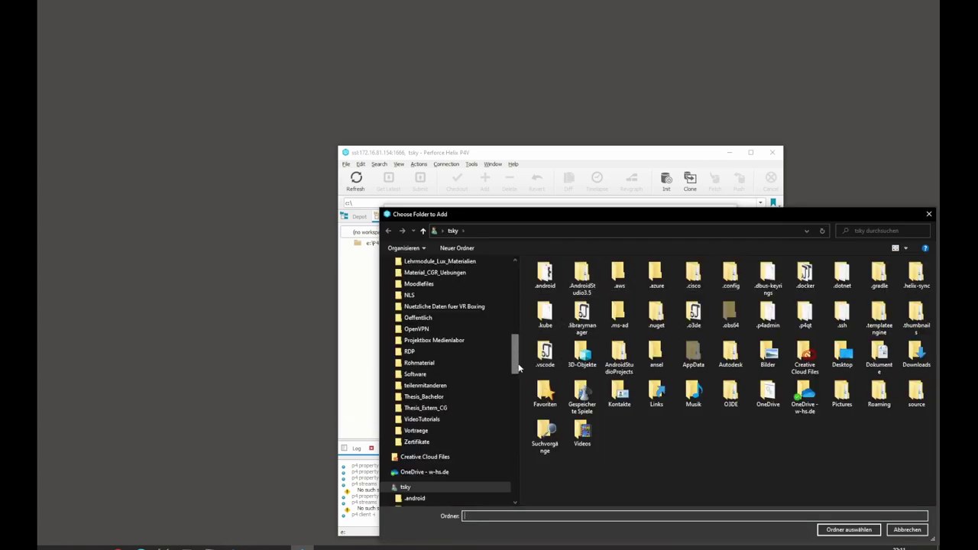
left_click_drag(517, 367, 518, 477)
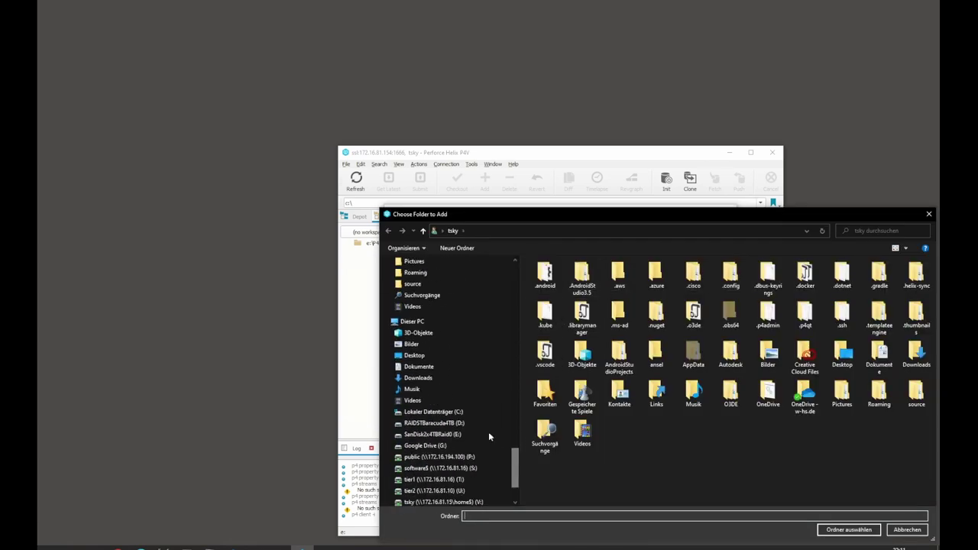
left_click(479, 433)
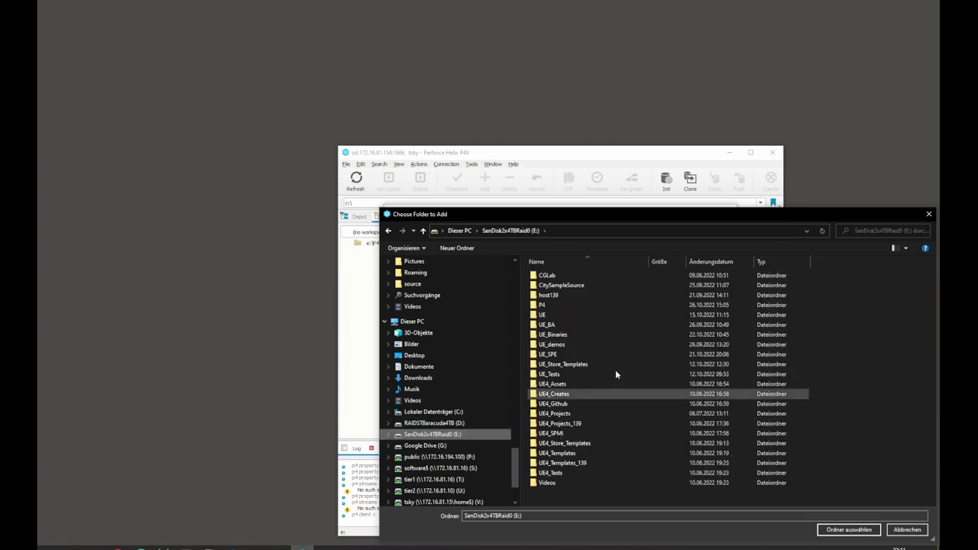
double_click(565, 305)
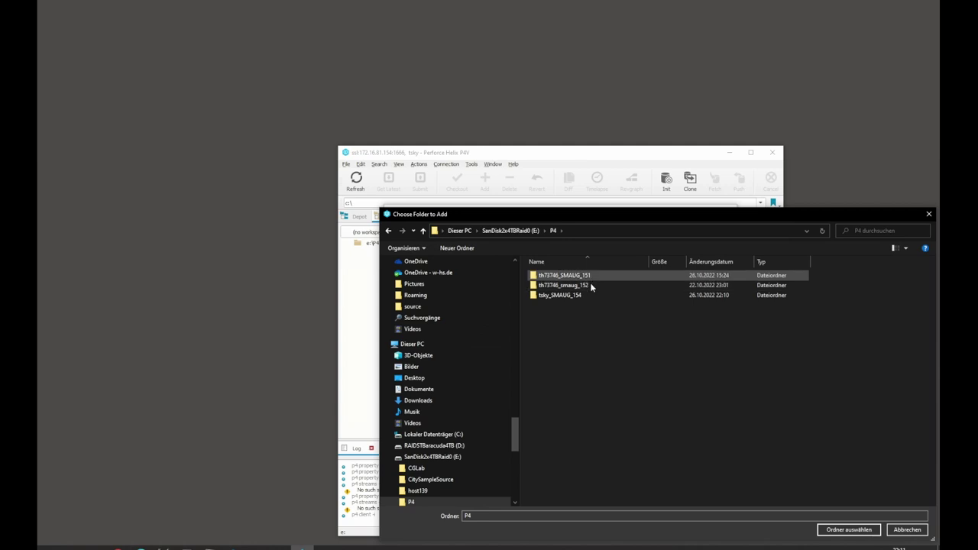
left_click(575, 299)
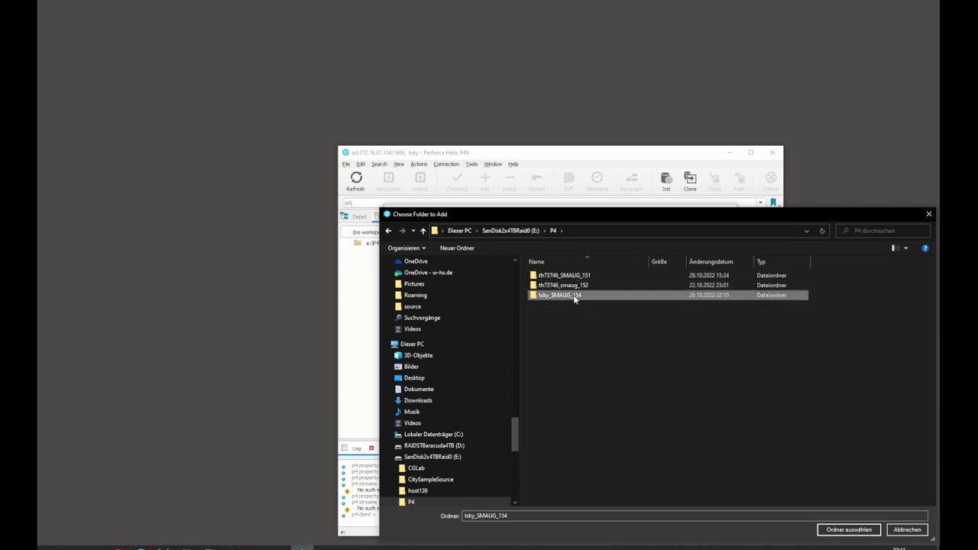
double_click(574, 298)
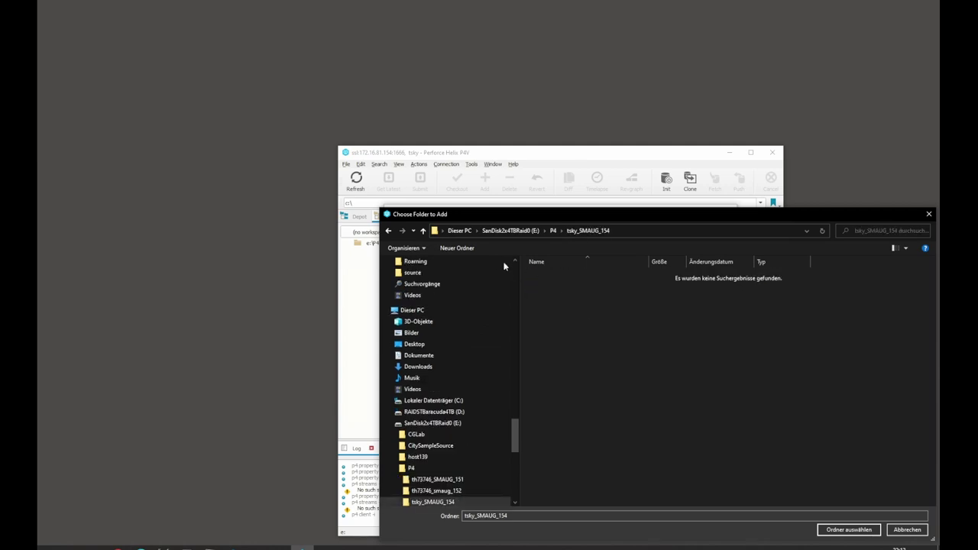
Step: Create a folder named SPE_Gruppe4 inside tsky_SMAUG_154 and open it
left_click(461, 249)
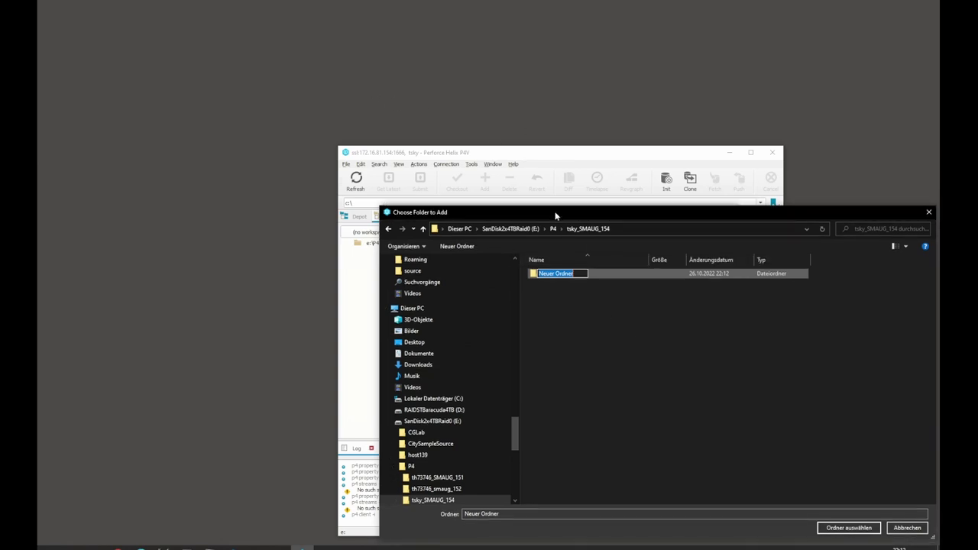
left_click_drag(555, 214, 529, 208)
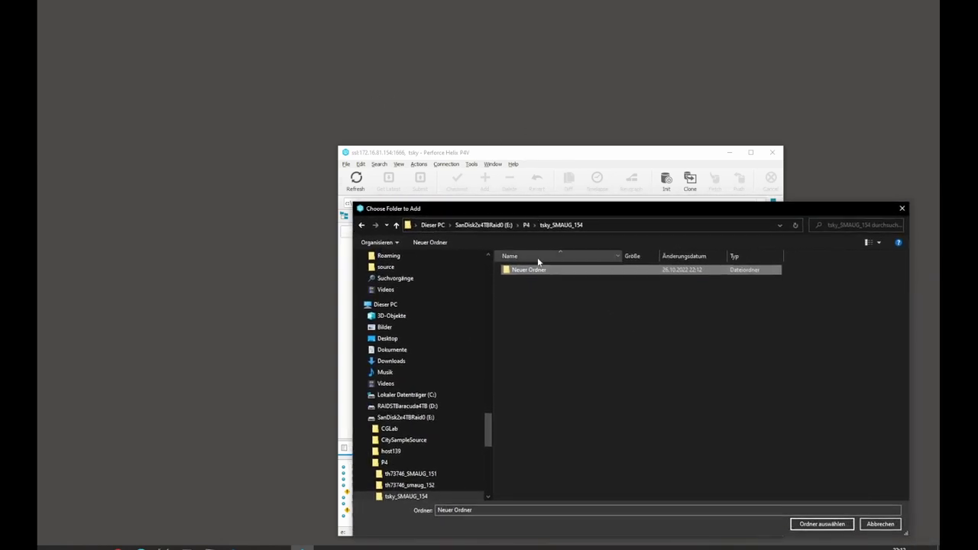
left_click(574, 276)
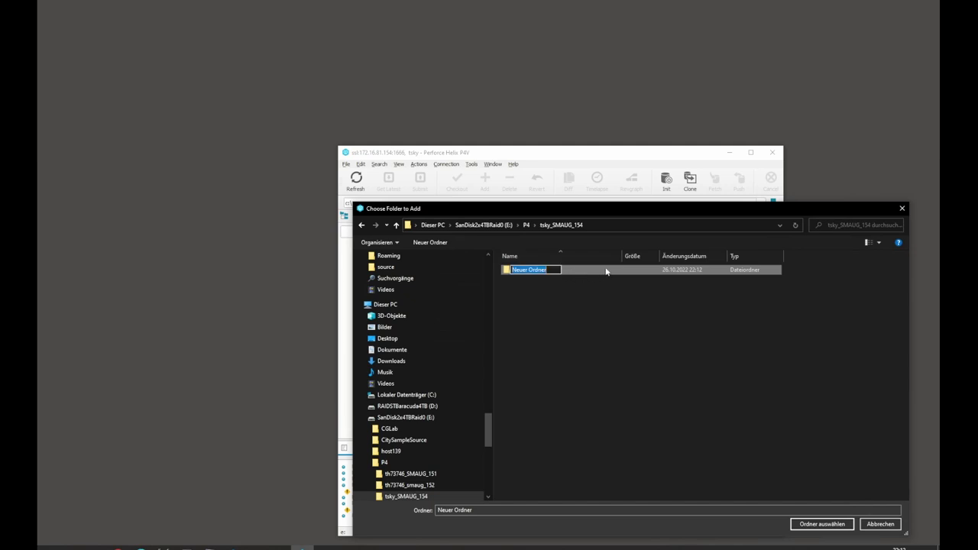
type("SPE_Gruppe4")
key("Return")
double_click(573, 271)
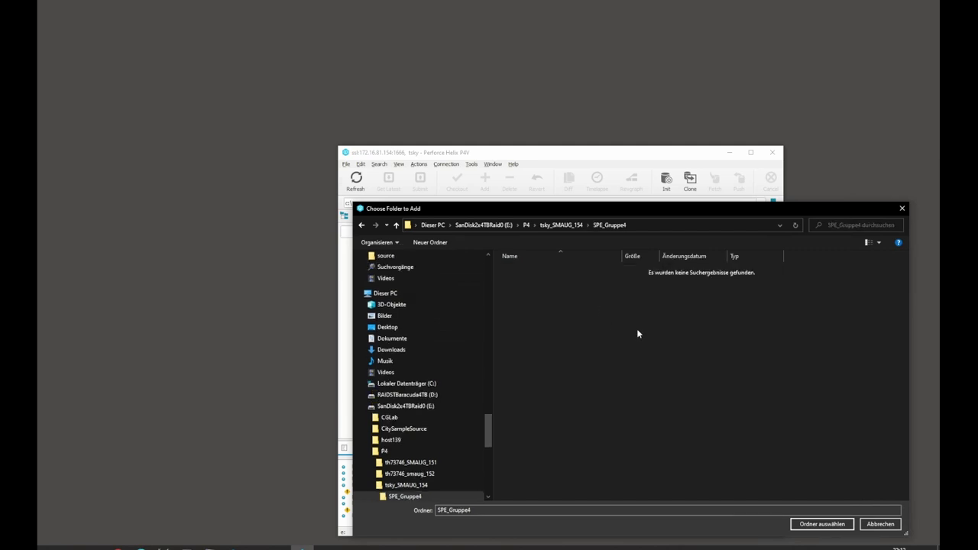
Step: Open a File Explorer window, place it beside the folder chooser, and cancel the folder selection
key("super+e")
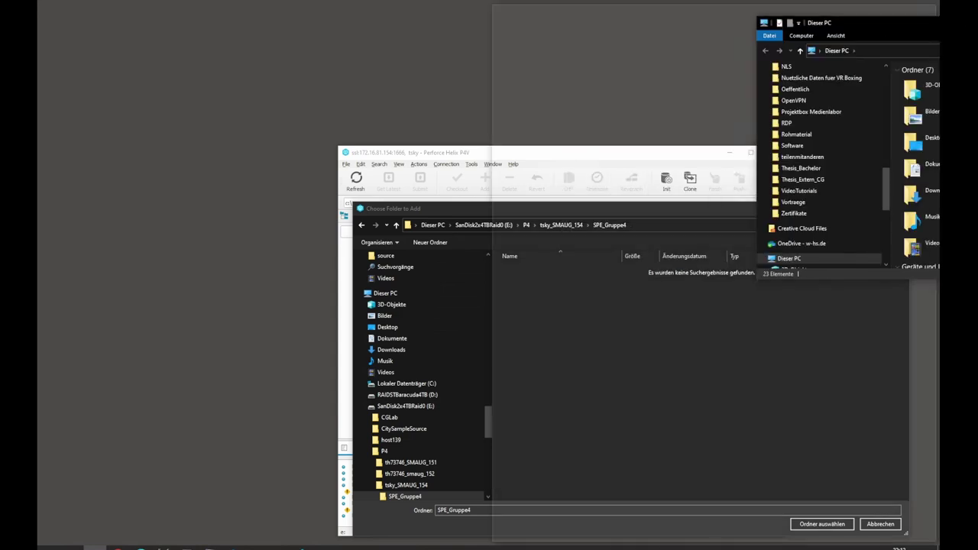
left_click_drag(841, 22, 841, 106)
left_click_drag(937, 111, 732, 37)
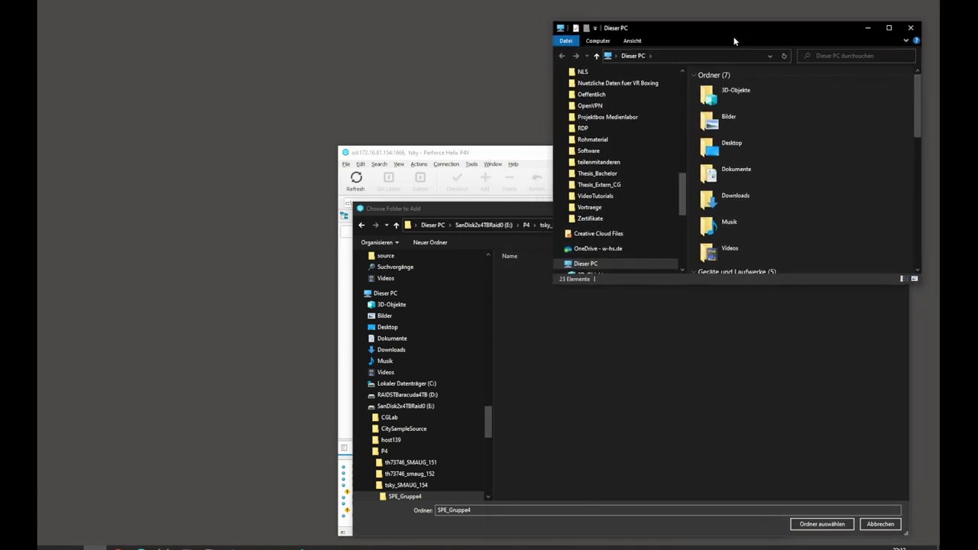
left_click(881, 526)
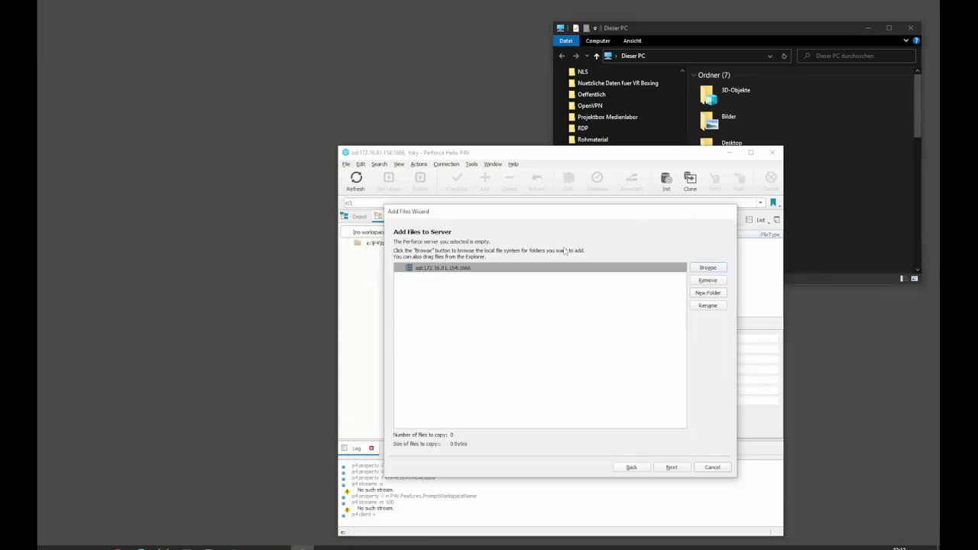
Step: Switch to File Explorer and navigate to E:\P4\tsky_SMAUG_154
left_click(811, 40)
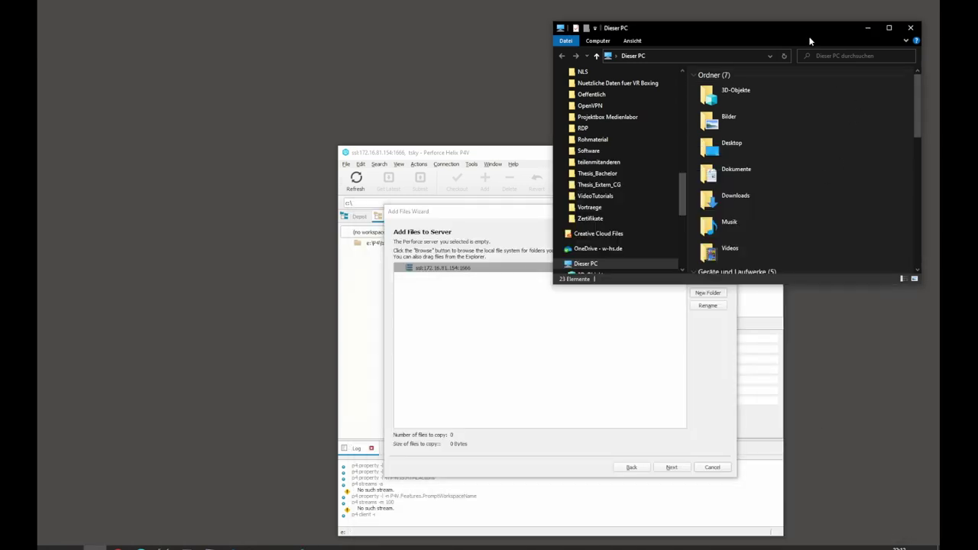
left_click_drag(683, 220, 686, 231)
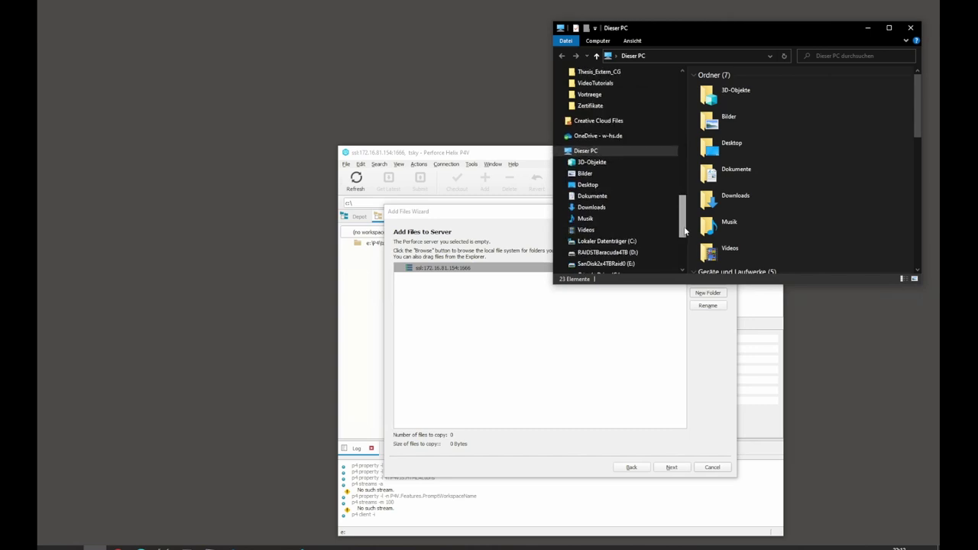
left_click(639, 263)
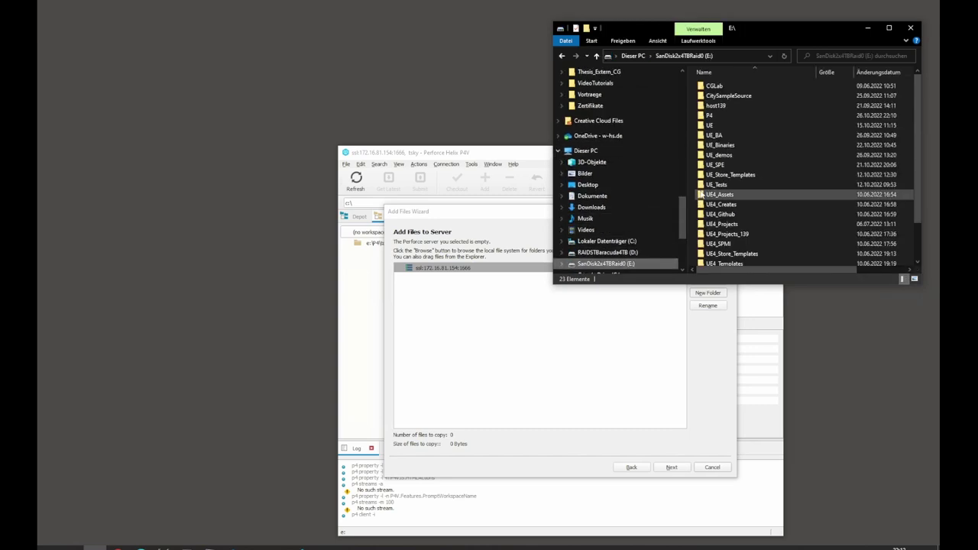
double_click(727, 114)
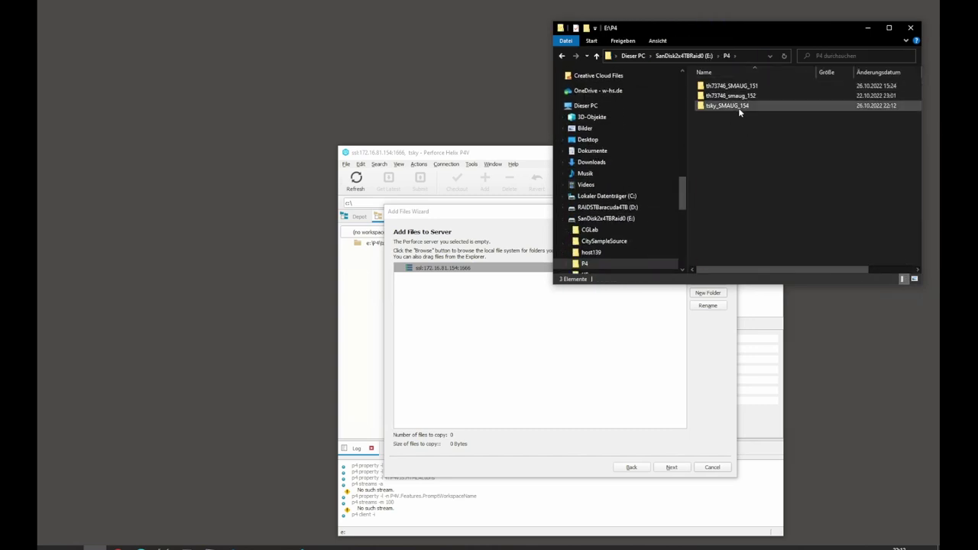
double_click(739, 107)
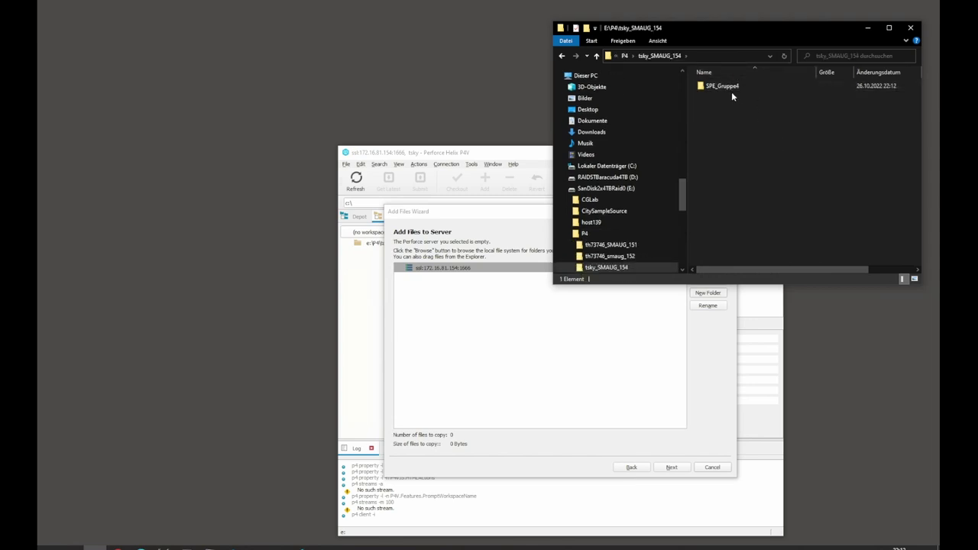
Step: Open the SPE_Gruppe4 folder in File Explorer and create an empty text document named readme.txt in it
double_click(733, 87)
right_click(747, 169)
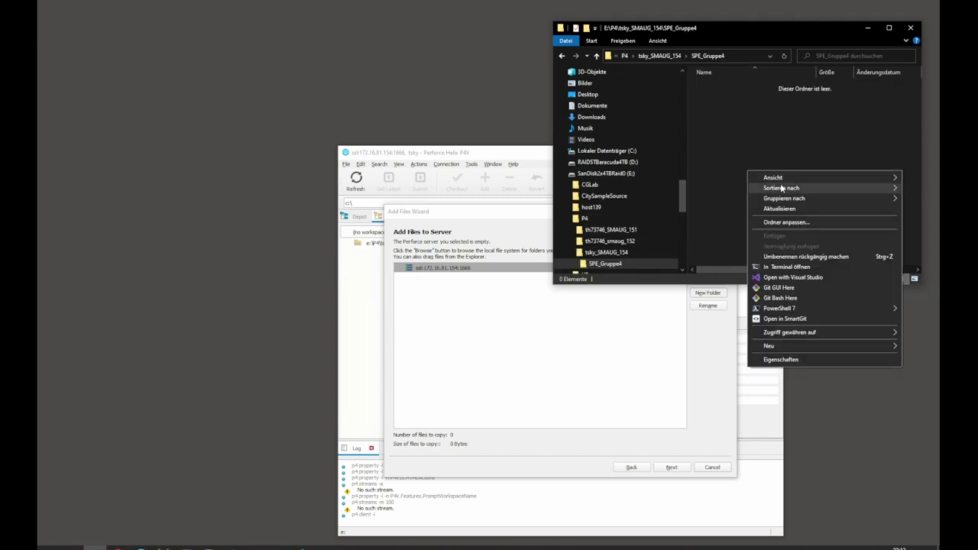
mouse_move(806, 343)
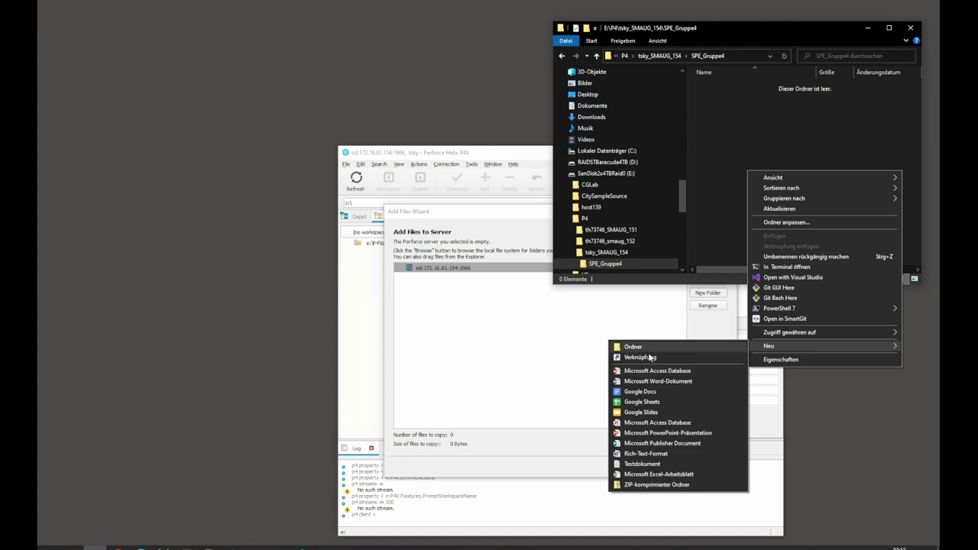
left_click(642, 464)
type("rema.txt")
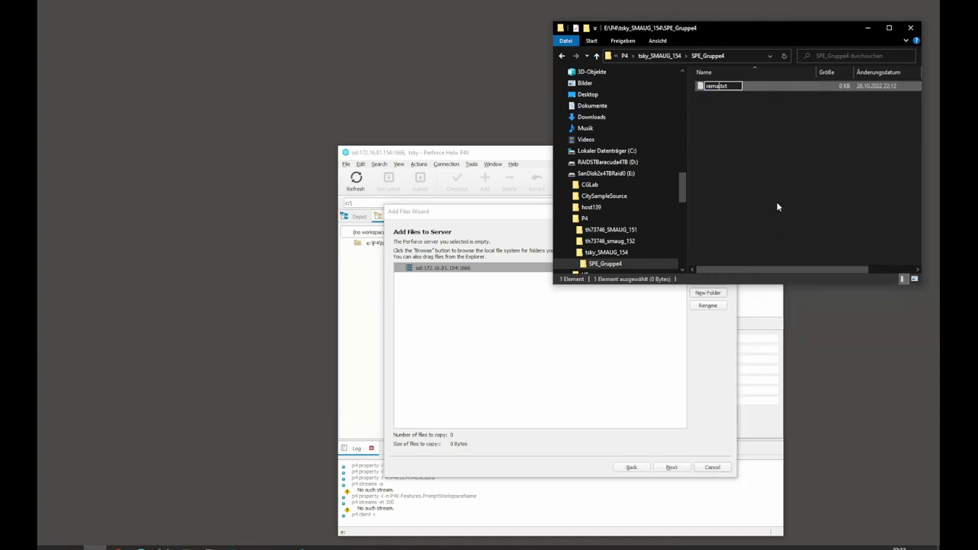
key("BackSpace")
key("BackSpace")
type("adme")
key("Return")
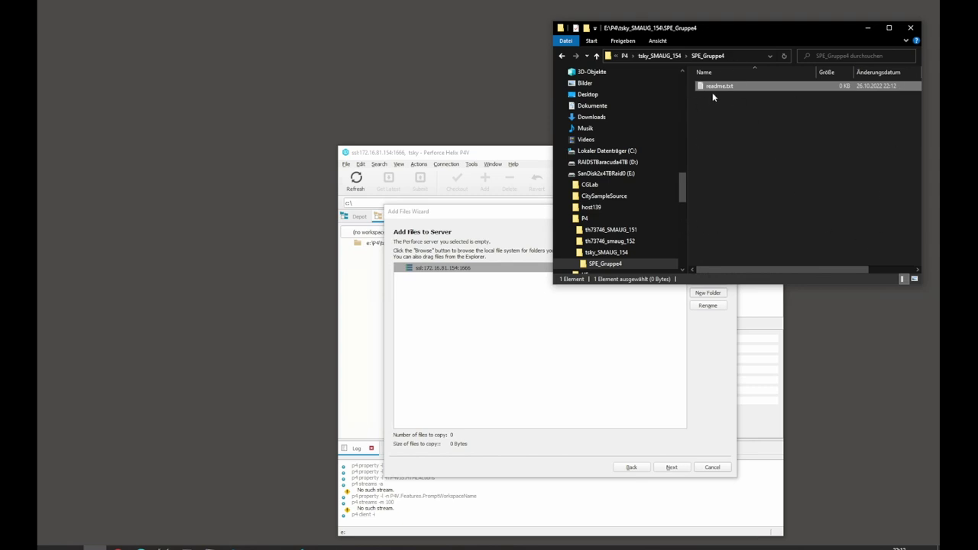
Step: Return to the Add Files Wizard and choose the local SPE_Gruppe4 folder inside tsky_SMAUG_154 as the folder to add to the server
left_click(572, 305)
left_click(708, 272)
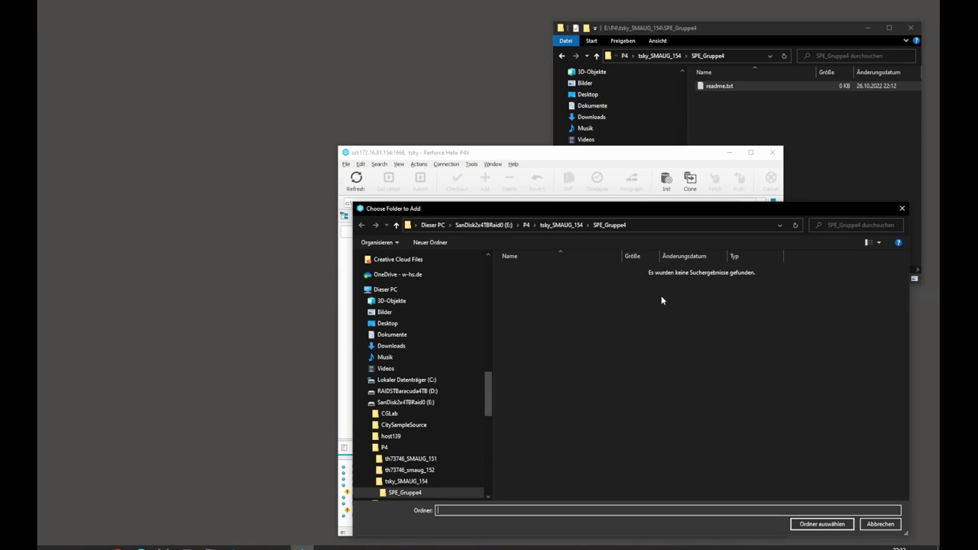
left_click(432, 493)
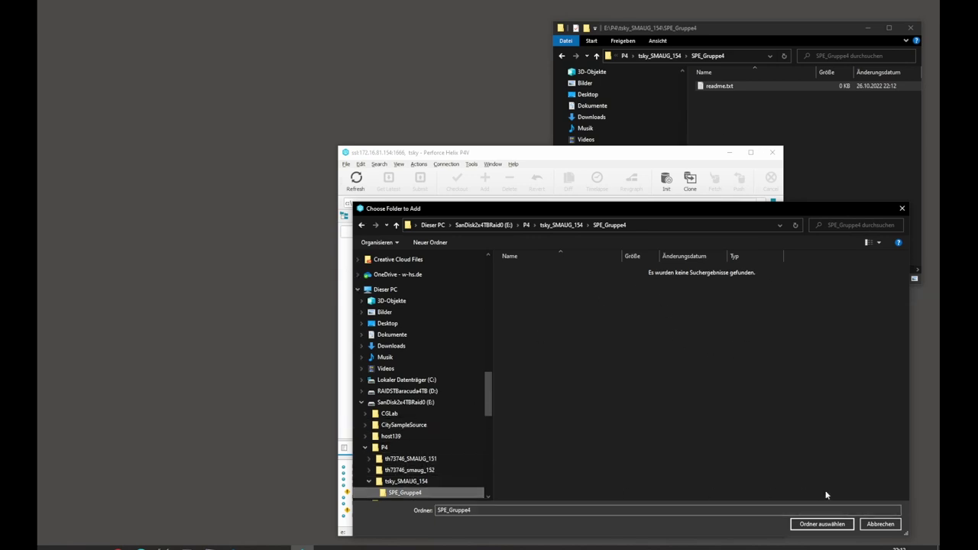
left_click(818, 524)
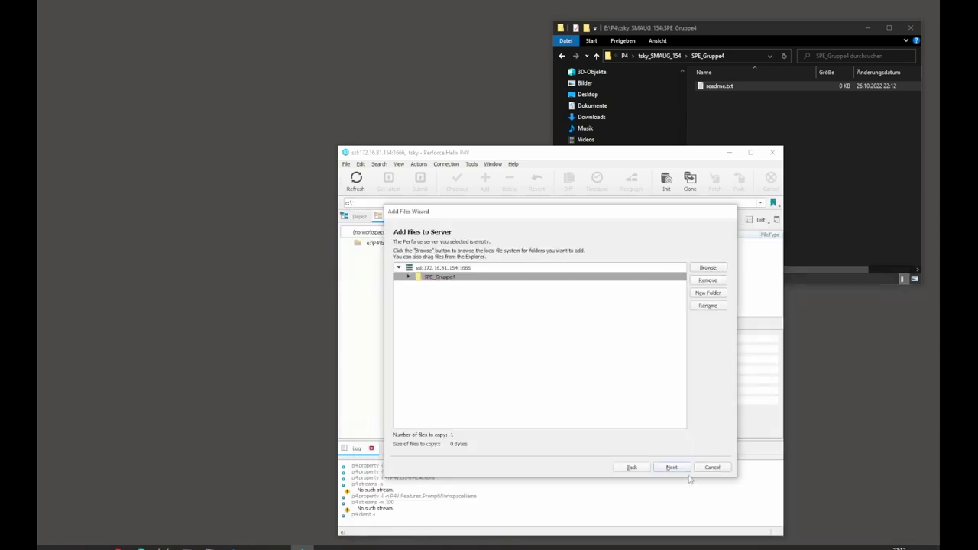
Step: Start copying the chosen files to the Perforce server and finish the wizard
left_click(674, 469)
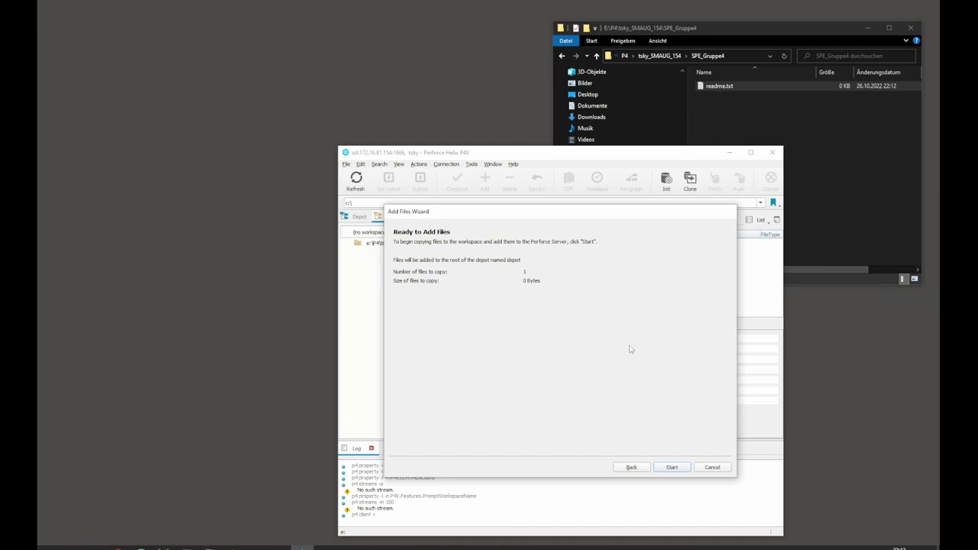
left_click(672, 467)
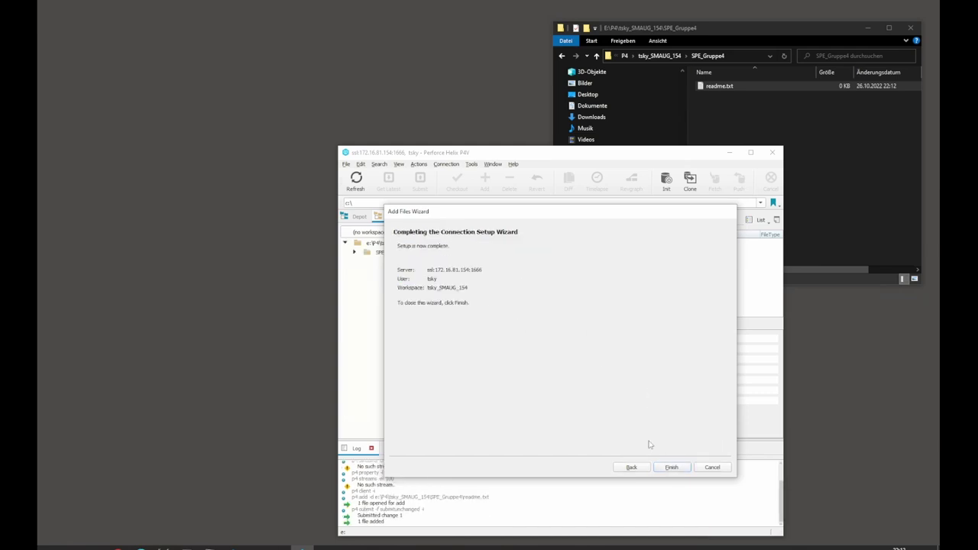
left_click(672, 468)
Step: Expand SPE_Gruppe4 in the workspace tree and compare its contents with the SPE_Gruppe4 depot on the server
left_click(354, 253)
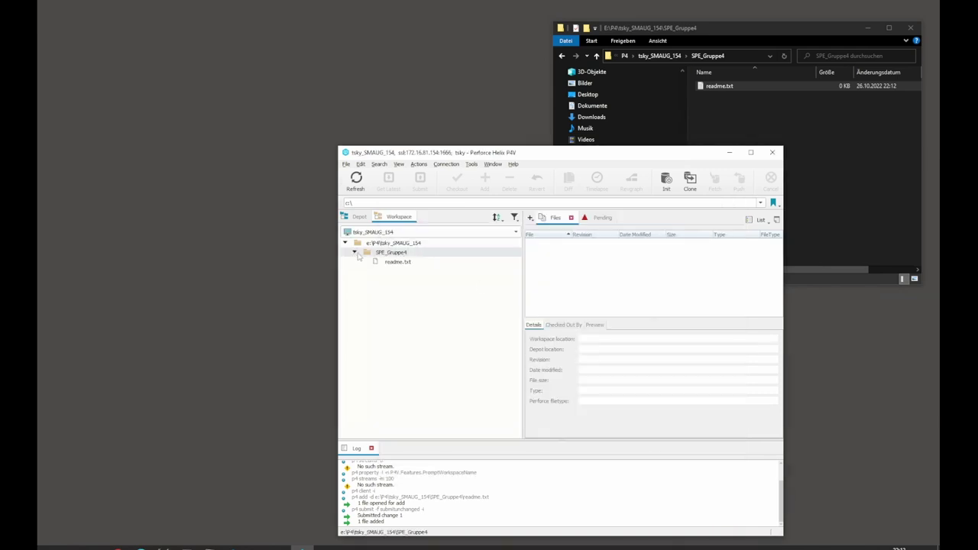
left_click(406, 254)
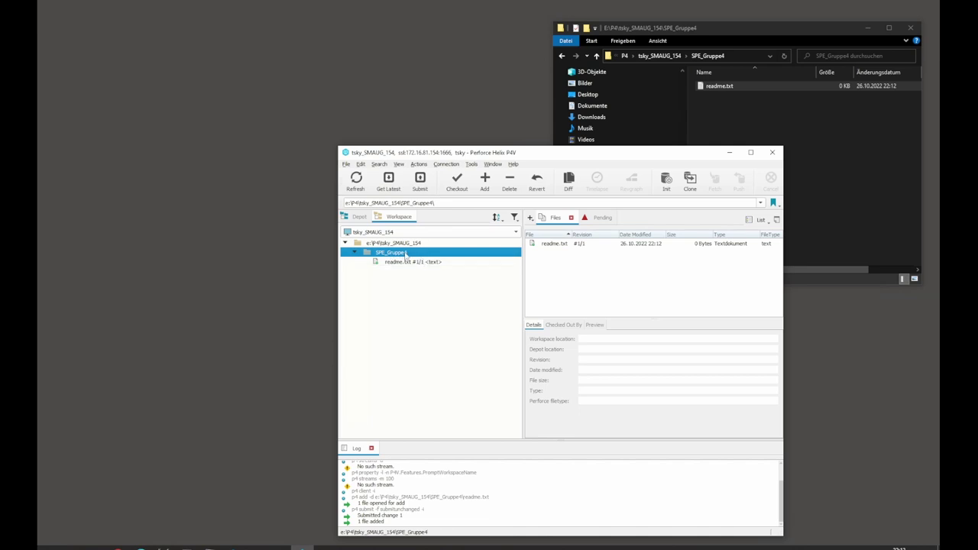
left_click(358, 217)
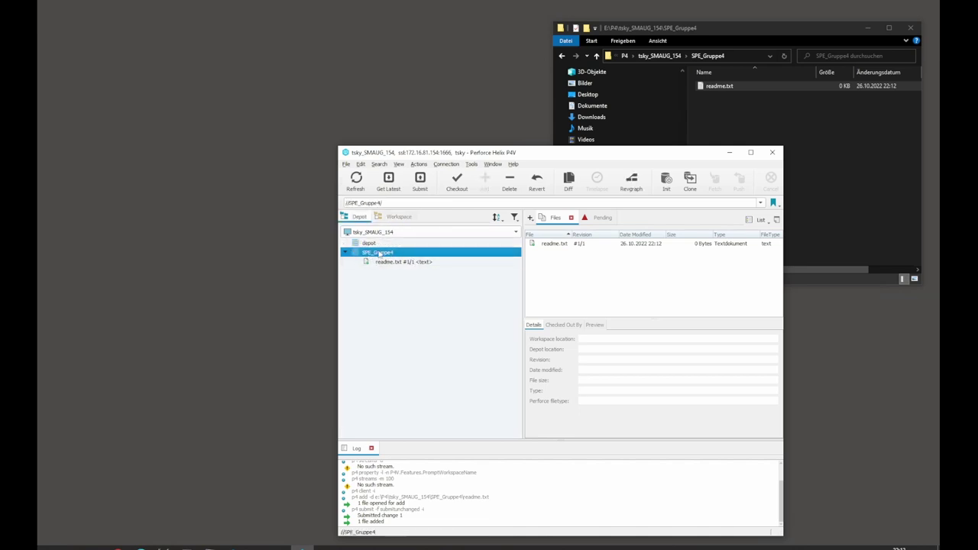
left_click(398, 217)
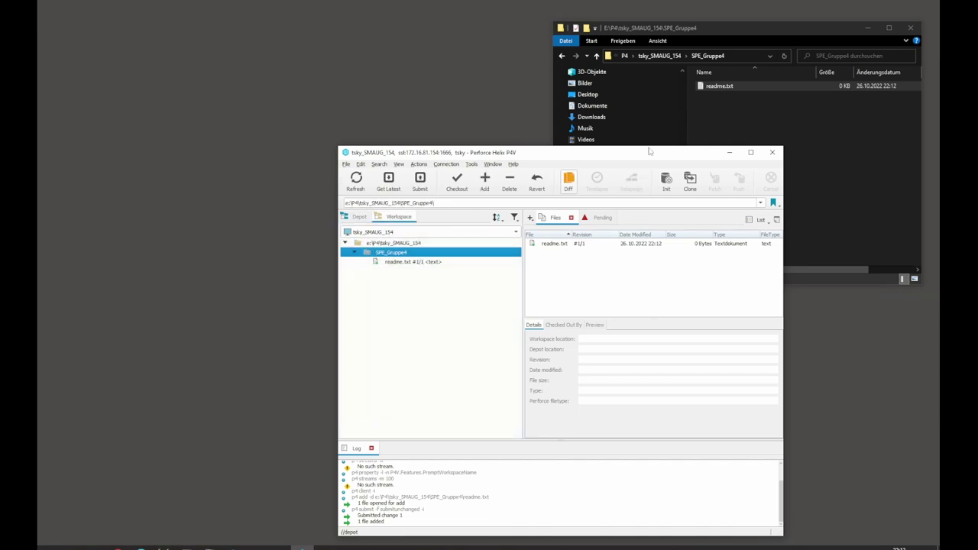
Step: Compare the local SPE_Gruppe4 folder in File Explorer with the workspace tree in P4V and inspect the details of readme.txt
left_click(721, 104)
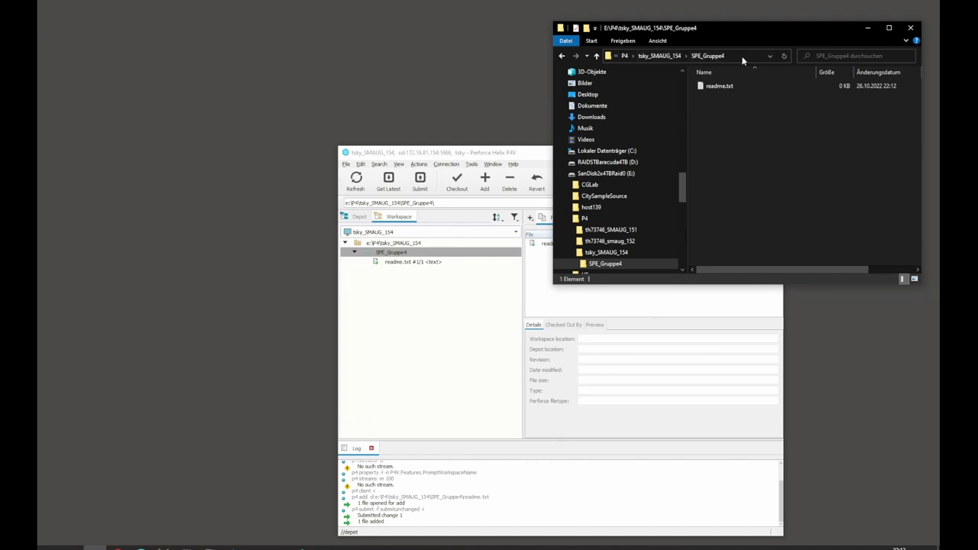
left_click(711, 59)
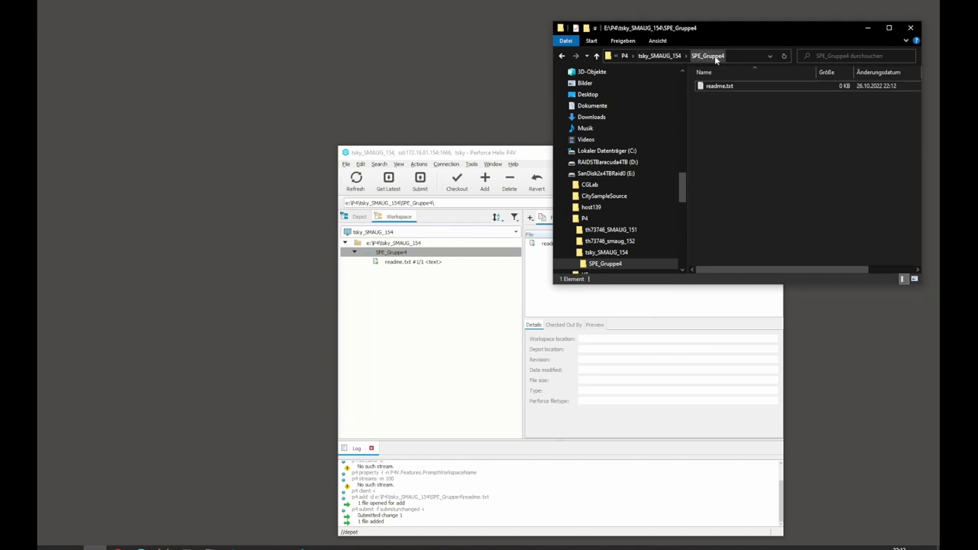
left_click(710, 59)
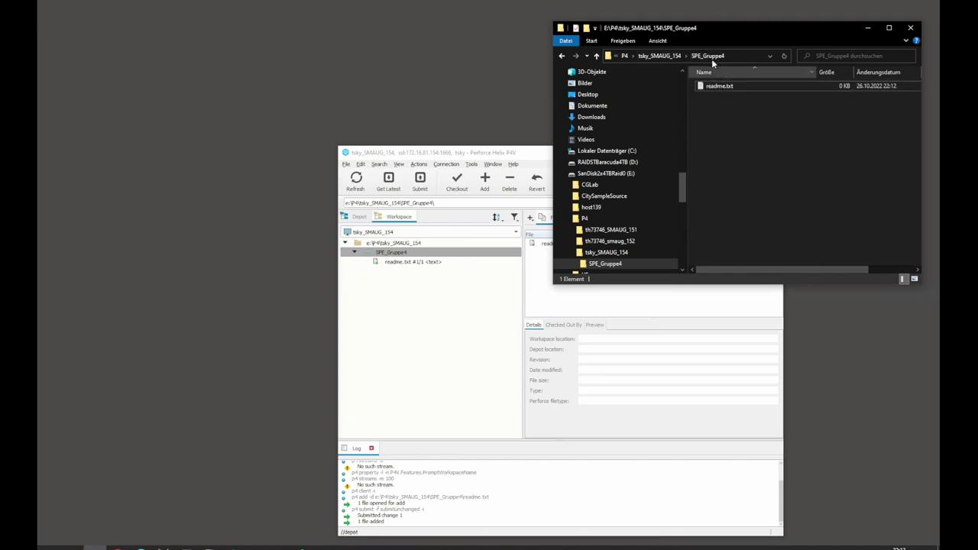
left_click(425, 262)
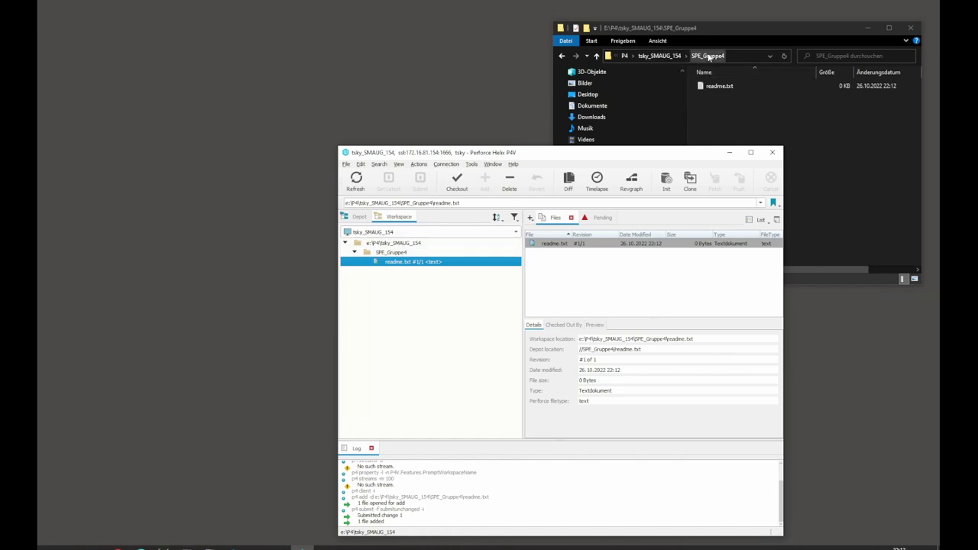
left_click(396, 252)
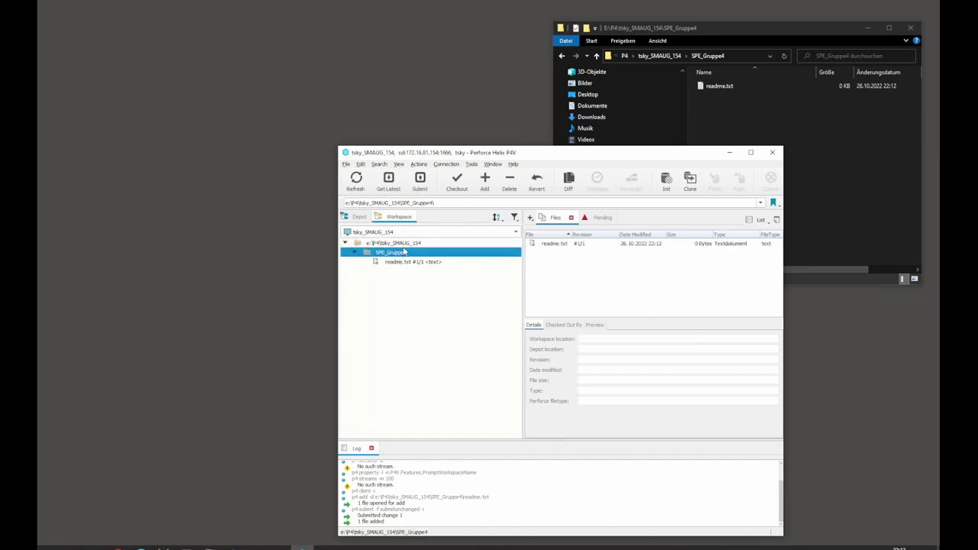
Step: Select the depot named depot in the depot tree and map it to the workspace view
left_click(359, 217)
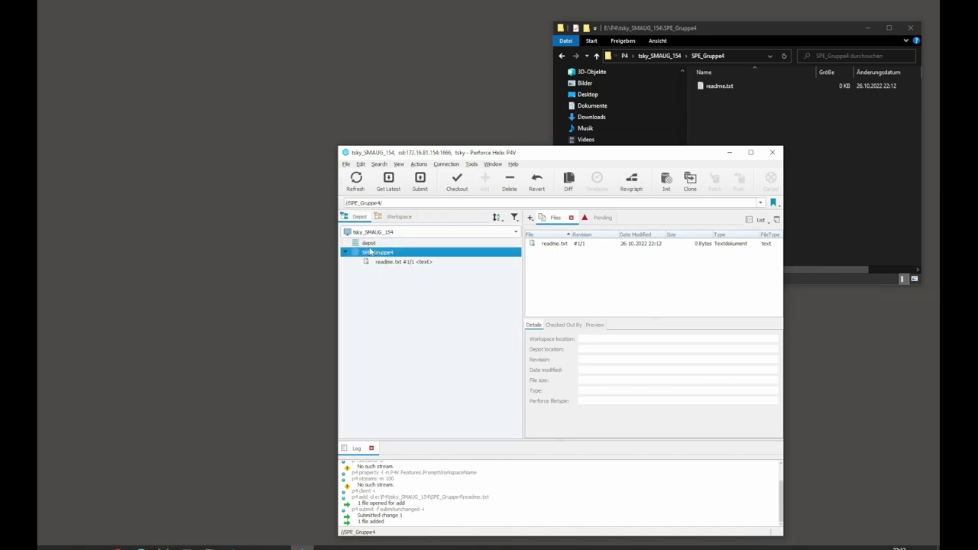
left_click(369, 243)
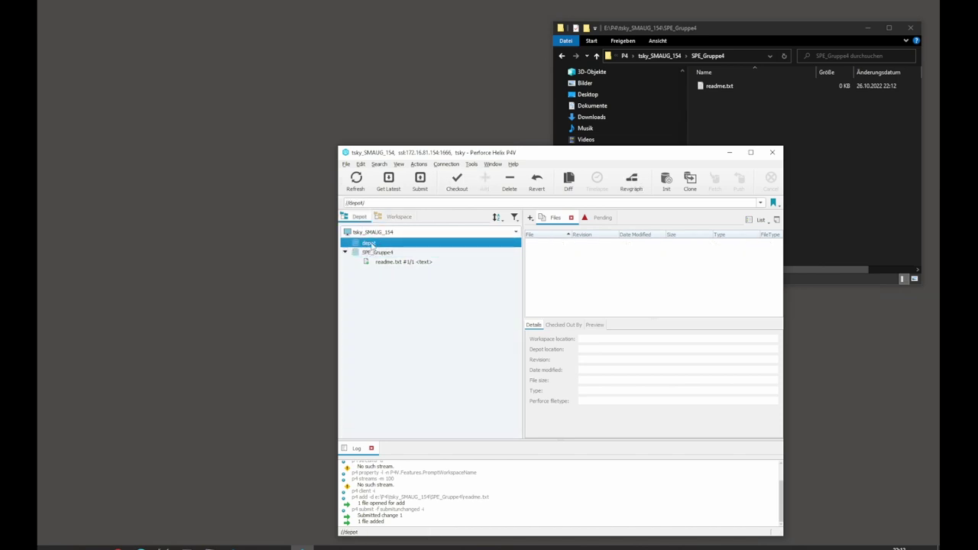
right_click(372, 244)
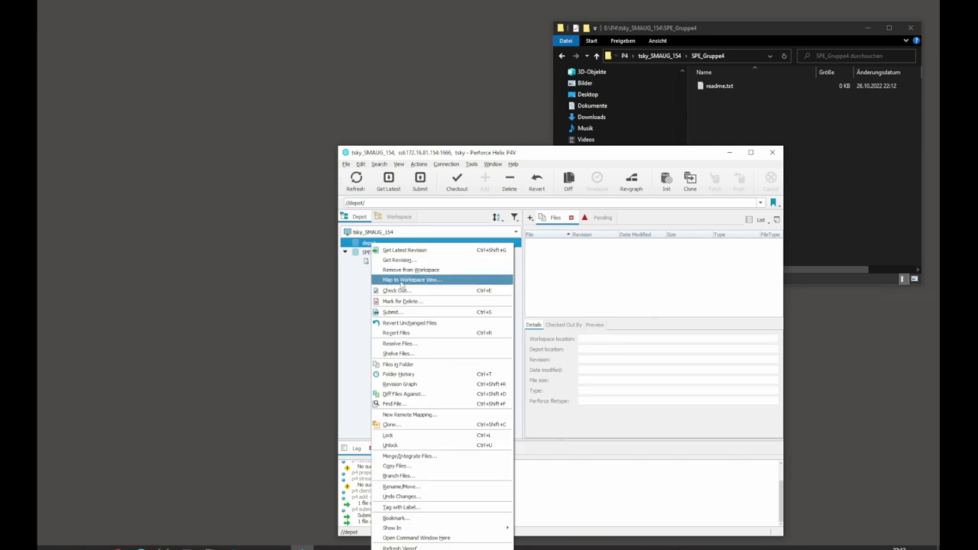
left_click(432, 281)
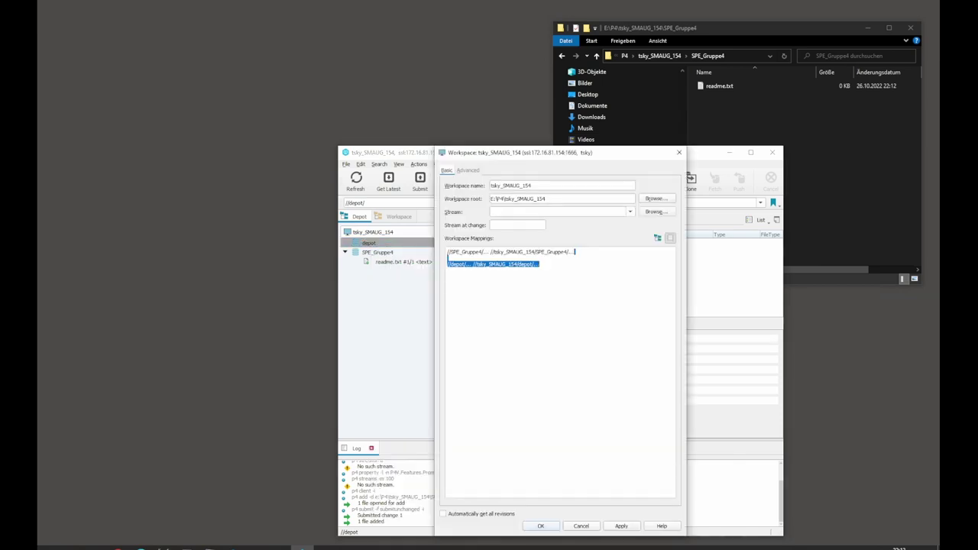